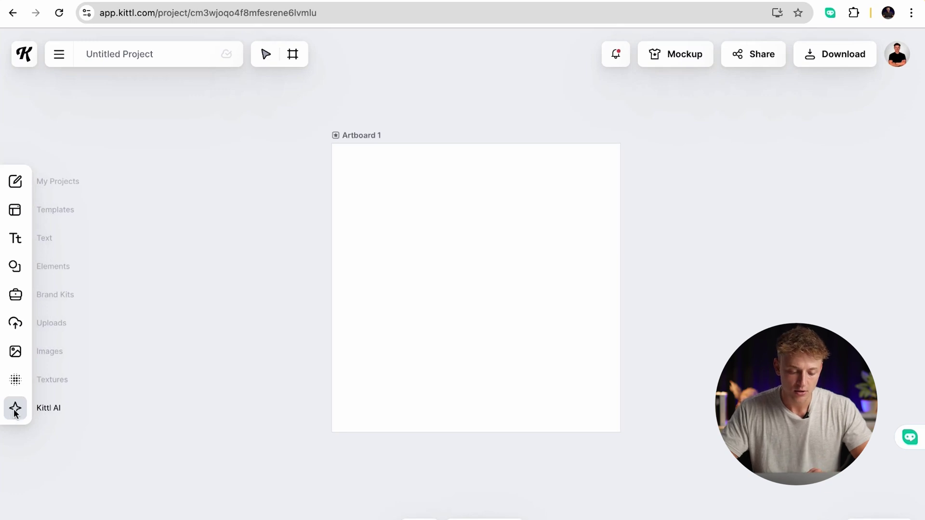
Open the AI Image Generator, enter the prompt 'bear' and pick the Kawaii Icon clipart style
click(15, 410)
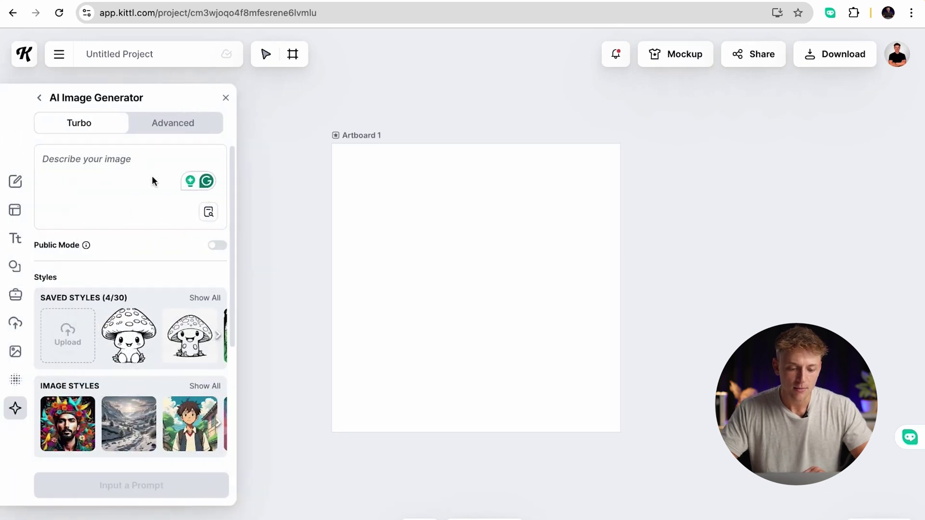
click(116, 164)
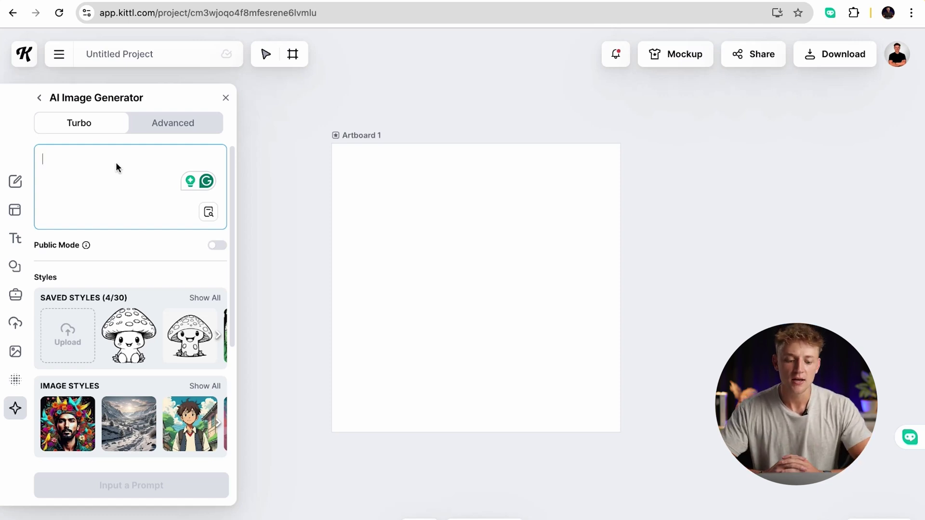
scroll(178, 289, down, 3)
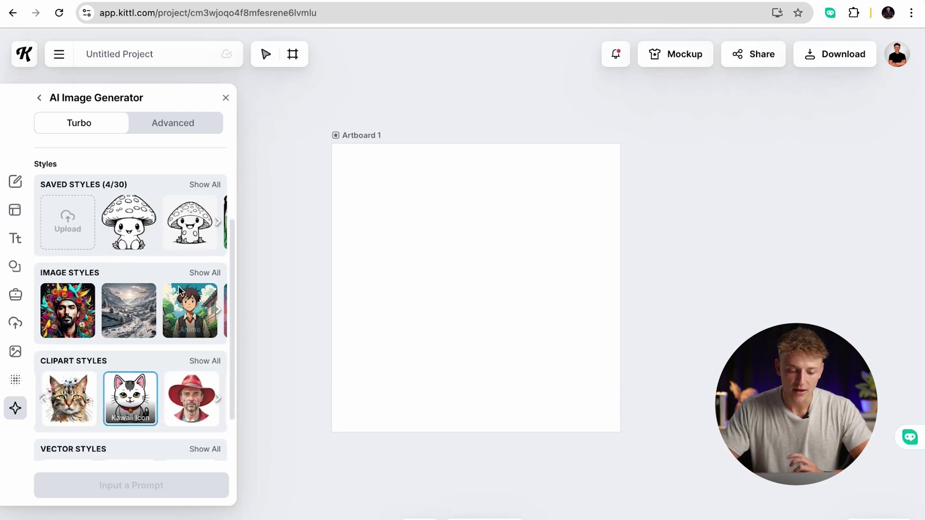
scroll(145, 299, down, 1)
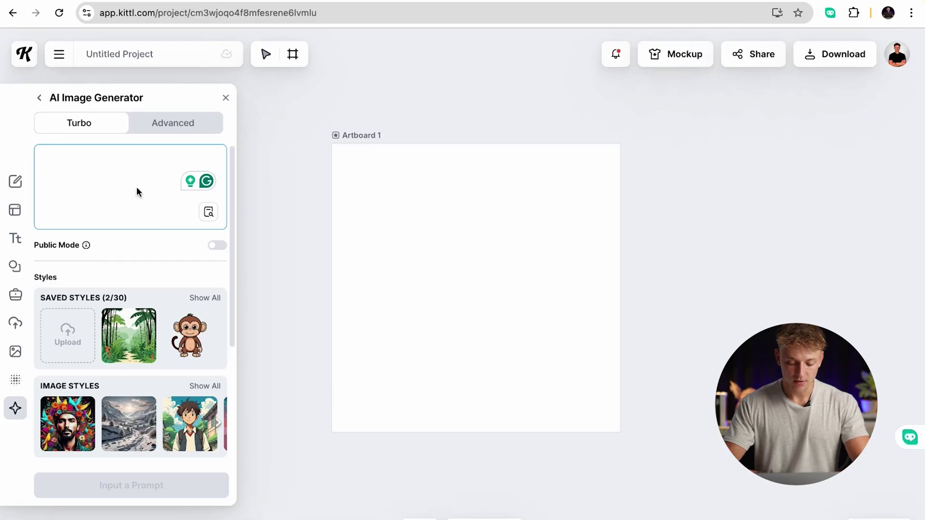
text(bear)
scroll(204, 326, down, 3)
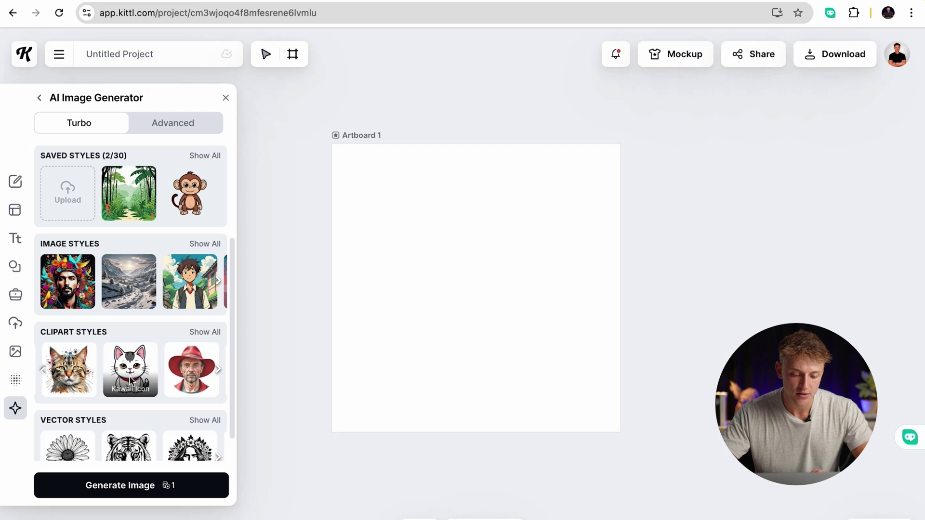
scroll(124, 377, up, 3)
Try extra prompt words, then delete them so the prompt is just 'bear'
click(92, 155)
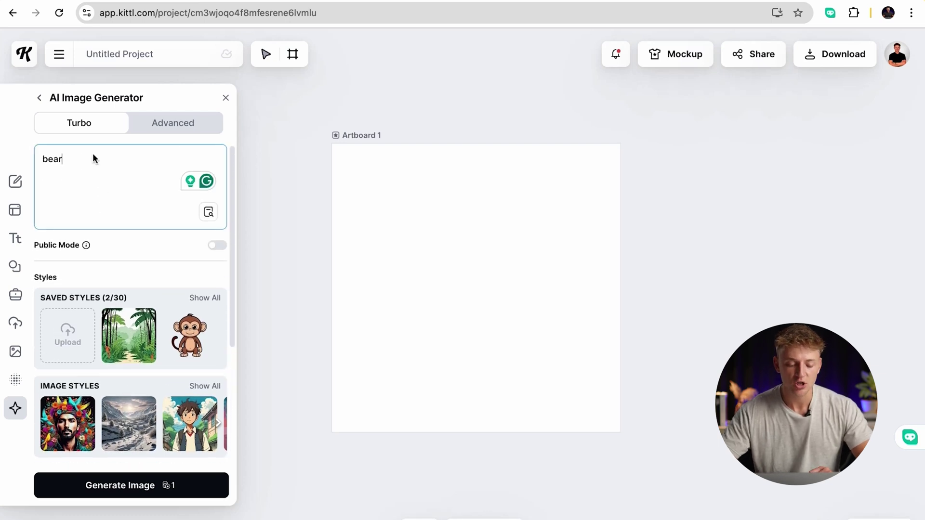
text(for childrens book, blod lines)
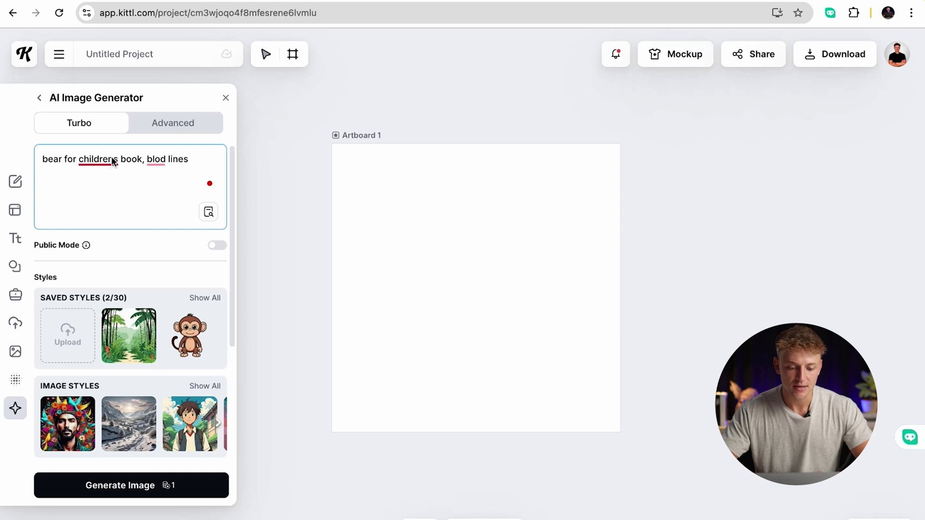
double_click(157, 160)
text(bl)
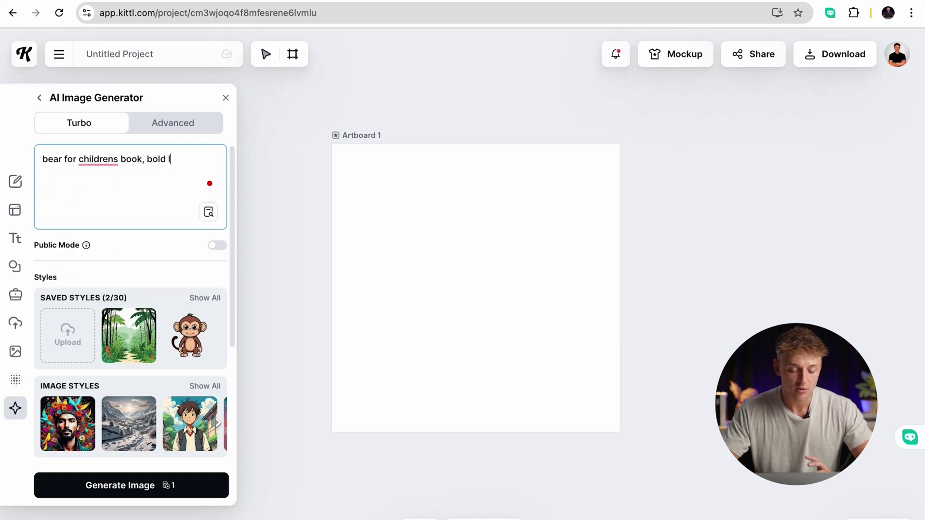
scroll(175, 294, down, 3)
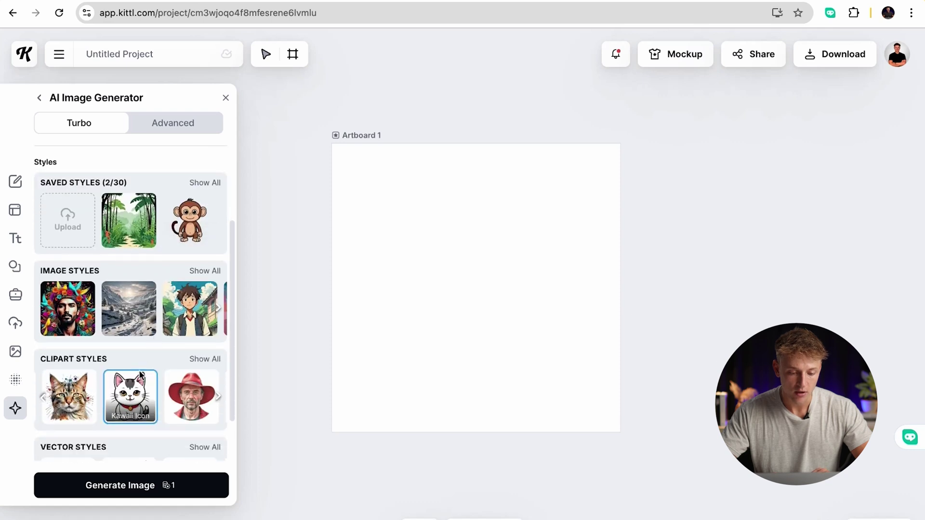
scroll(135, 208, up, 3)
drag(146, 160, 79, 159)
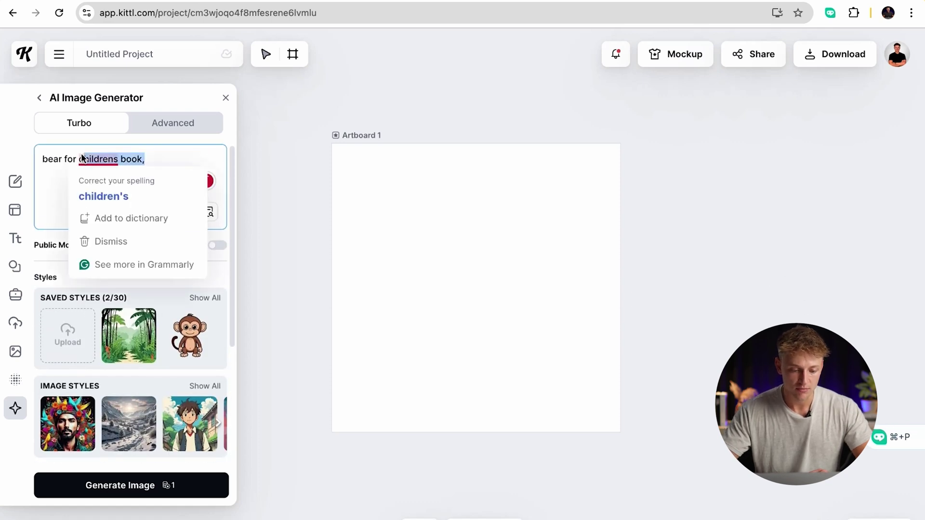
key(BackSpace)
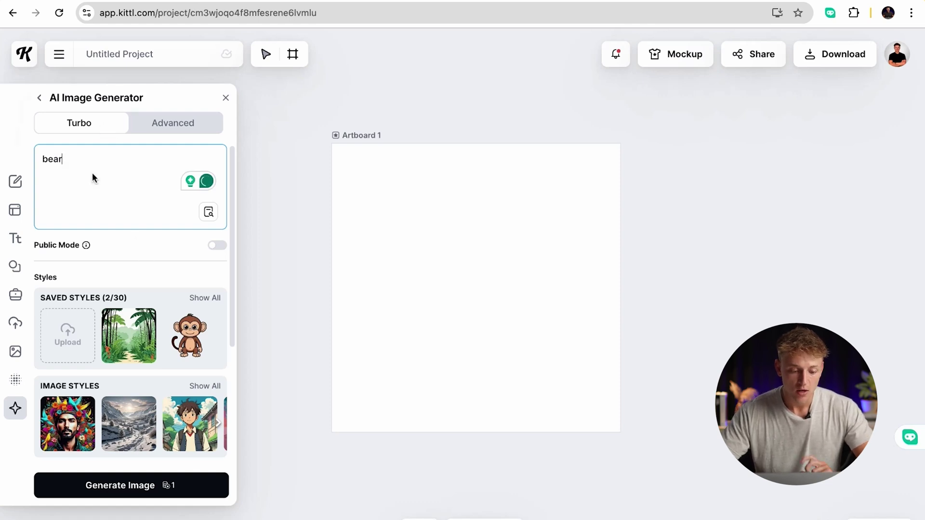
Generate the Kawaii Icon bear image and drag it into place on the artboard
scroll(91, 177, down, 5)
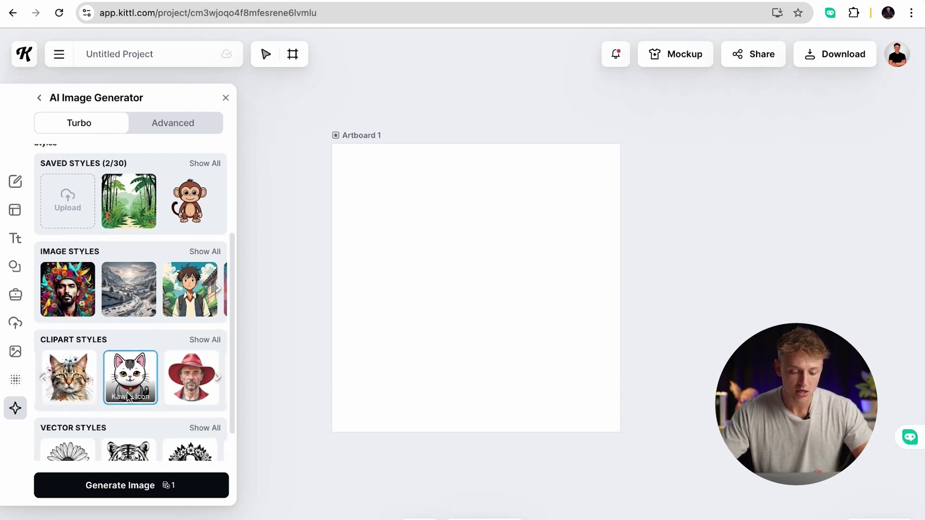
click(164, 485)
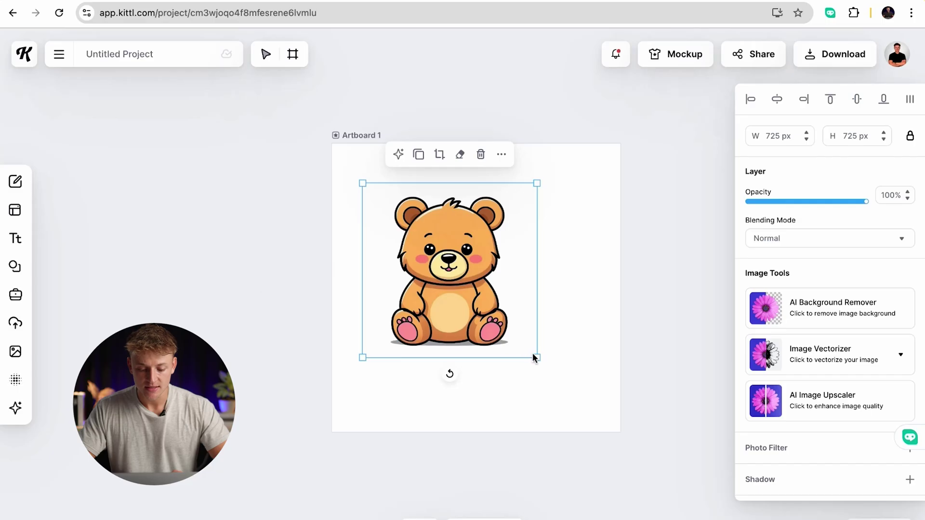
drag(533, 354, 602, 417)
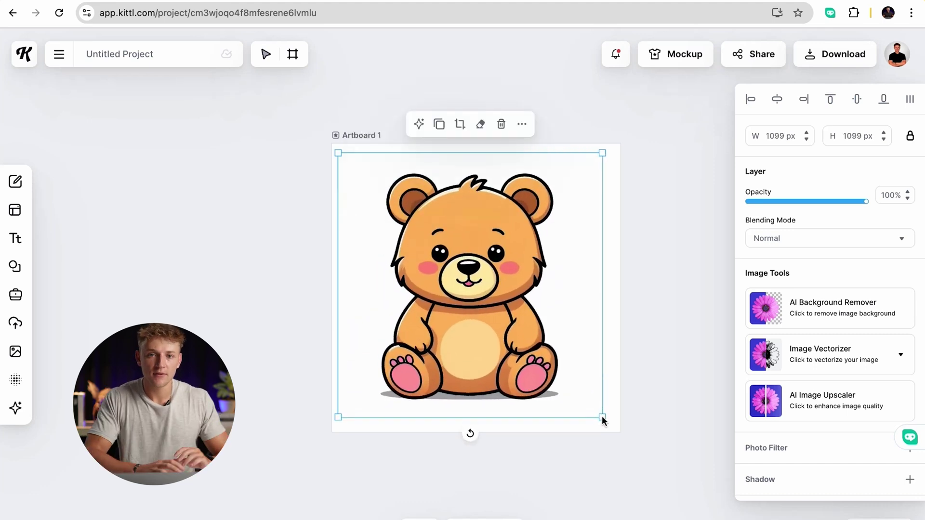
Drag the bear until it snaps to the centre of Artboard 1
drag(515, 347, 518, 350)
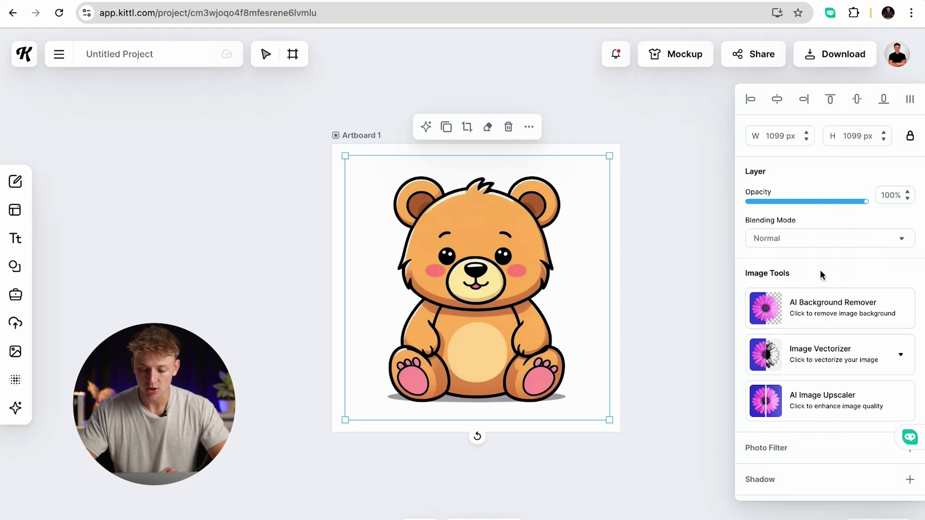
Remove the bear's white background, recentre it, and expand the Image Vectorizer options
click(829, 309)
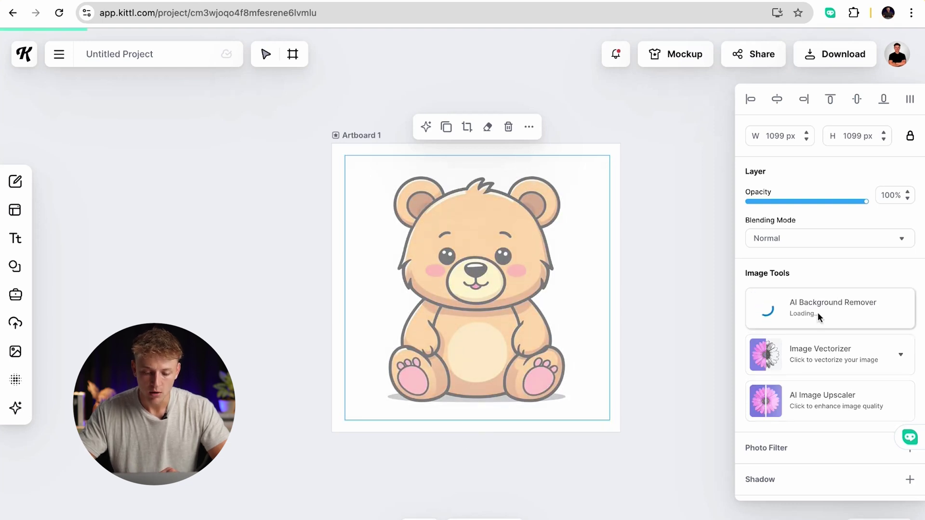
mouse_move(483, 307)
mouse_down()
mouse_move(463, 301)
mouse_move(486, 305)
mouse_up()
click(843, 359)
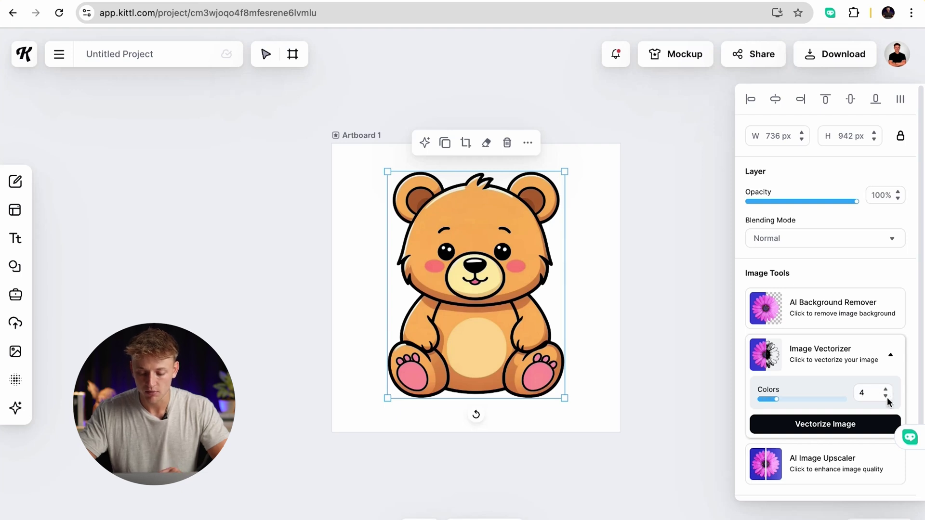
Vectorize the bear with two colours, black 060303 and orange F2B066
click(885, 391)
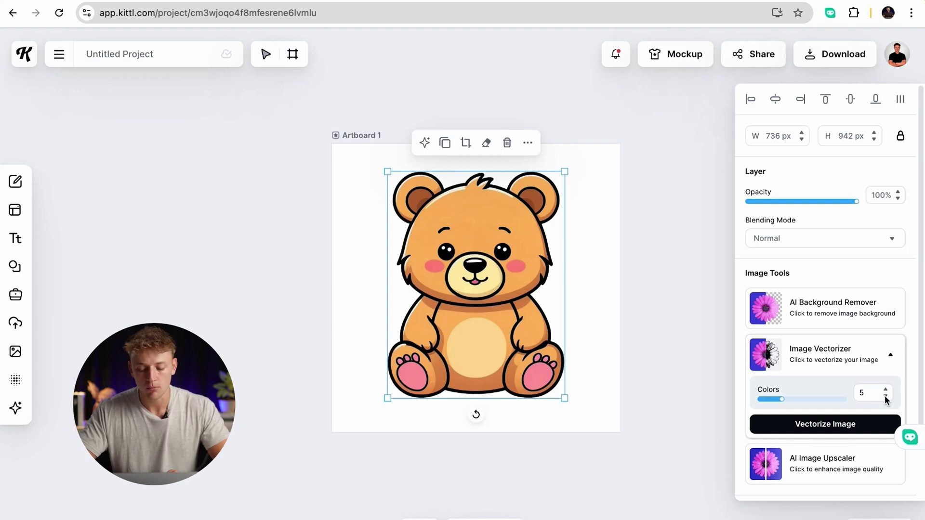
click(868, 423)
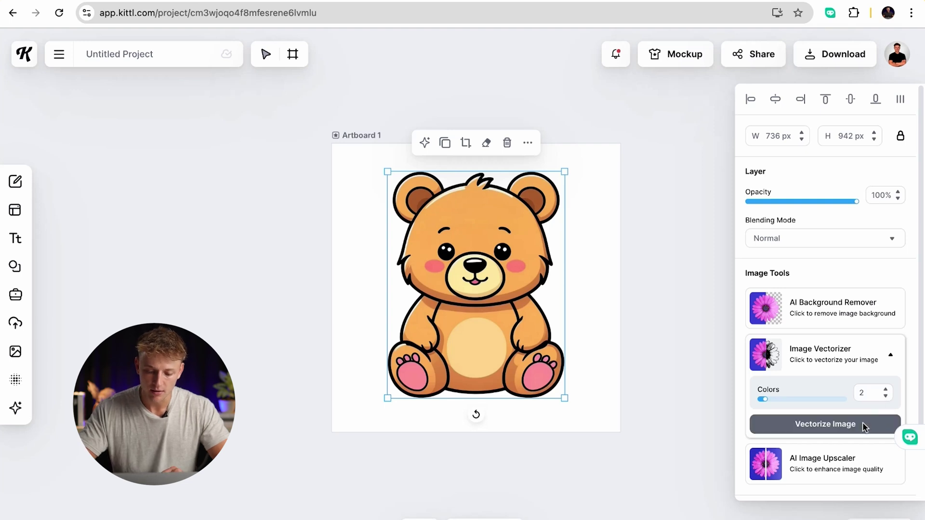
click(863, 422)
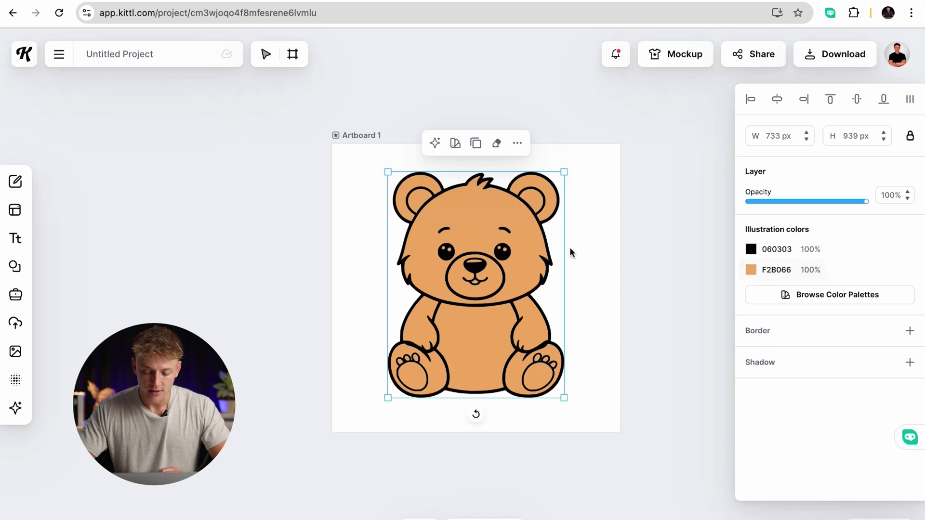
Change the bear's orange F2B066 fill to white FFFFFF
click(751, 271)
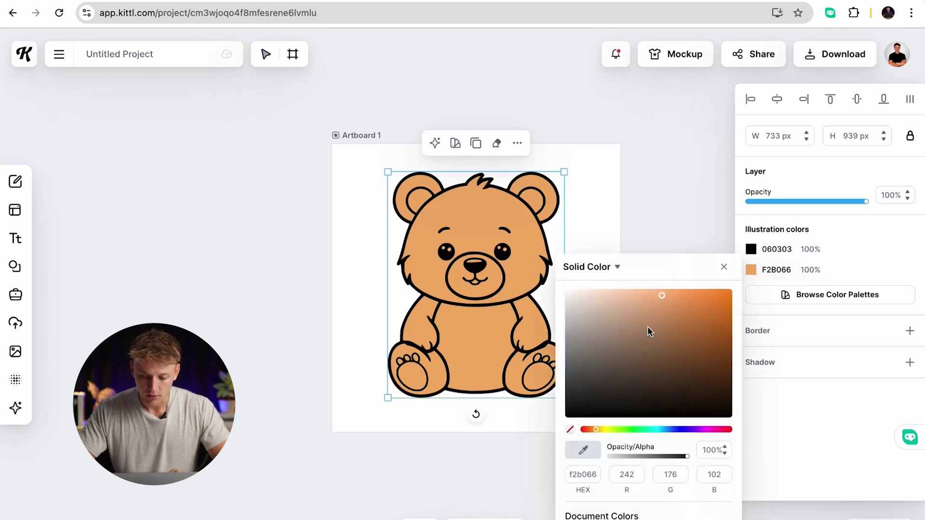
drag(646, 319, 537, 270)
click(614, 217)
Enlarge the bear to 840 px wide and centre it on the artboard
click(504, 301)
drag(504, 301, 465, 289)
drag(527, 390, 572, 406)
drag(478, 362, 504, 357)
click(642, 353)
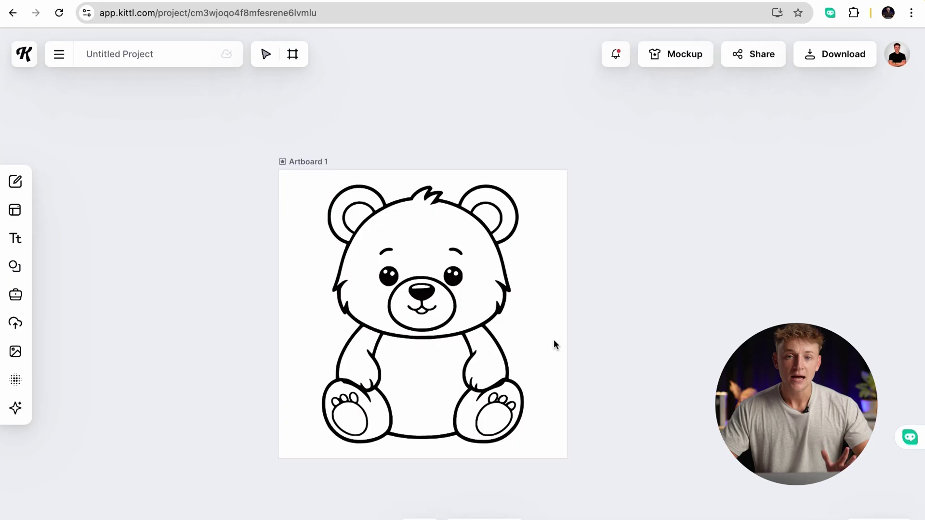
Duplicate Artboard 1 into a new Artboard 2, then select the meadow image
click(310, 161)
click(423, 142)
click(646, 299)
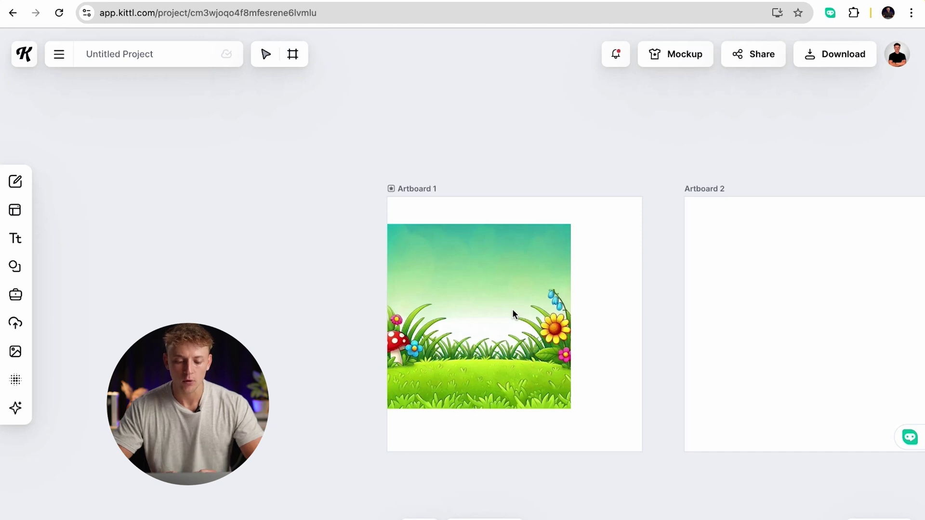
click(513, 312)
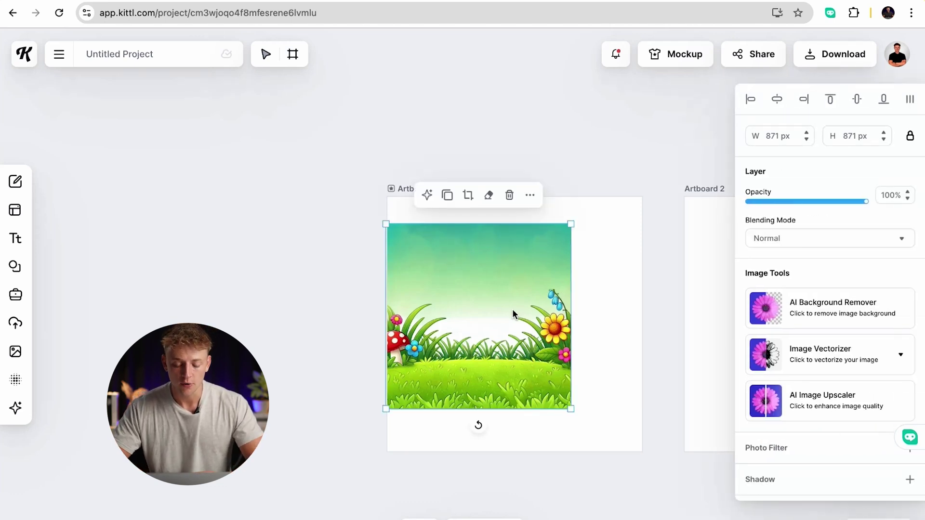
Align the meadow image's top with Artboard 1 and enlarge it to 1200 × 1200 px
click(626, 338)
click(507, 336)
drag(508, 337, 509, 313)
drag(572, 381, 645, 446)
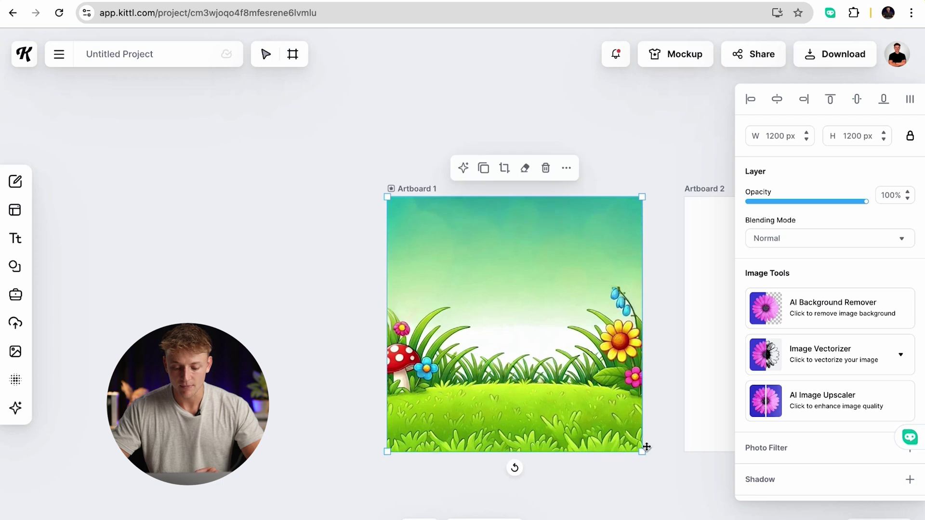
click(659, 437)
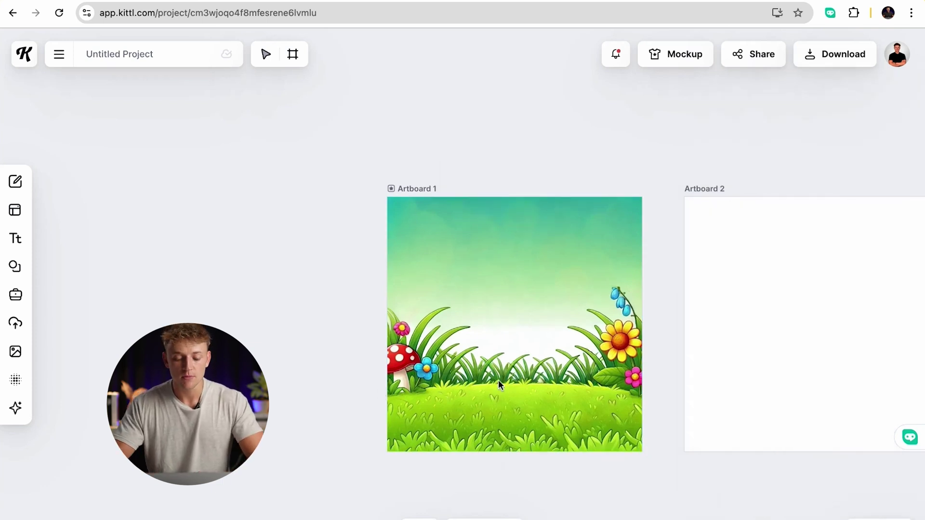
Copy the meadow background image and paste it onto Artboard 2
scroll(432, 374, up, 10)
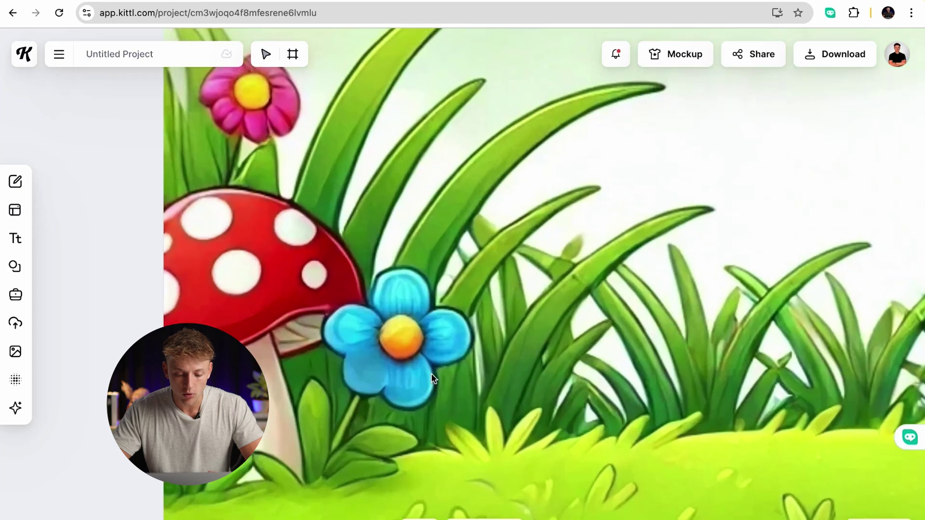
key(shift+1)
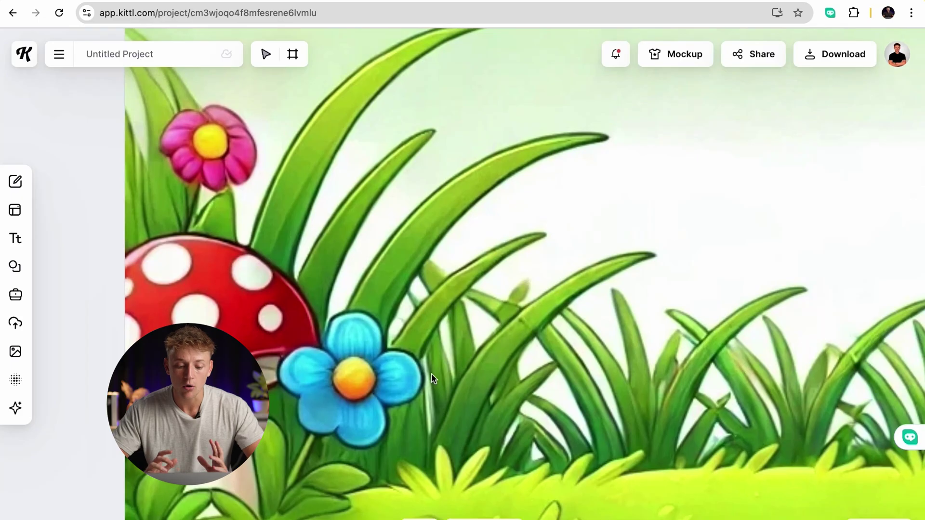
scroll(431, 374, down, 5)
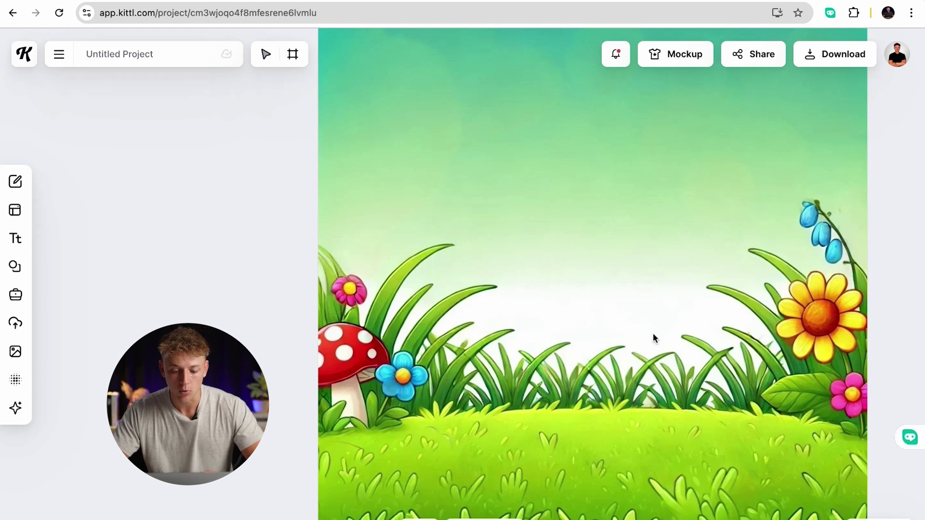
scroll(582, 357, right, 3)
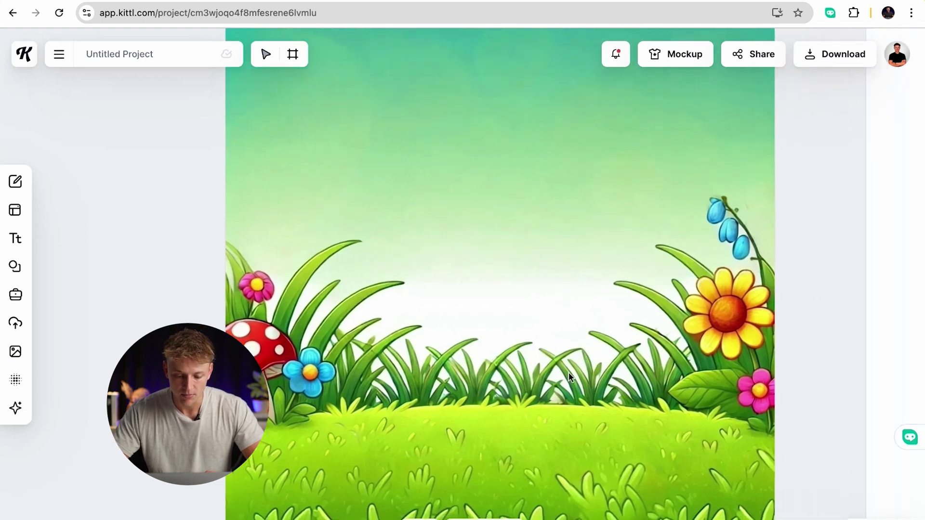
scroll(569, 377, down, 2)
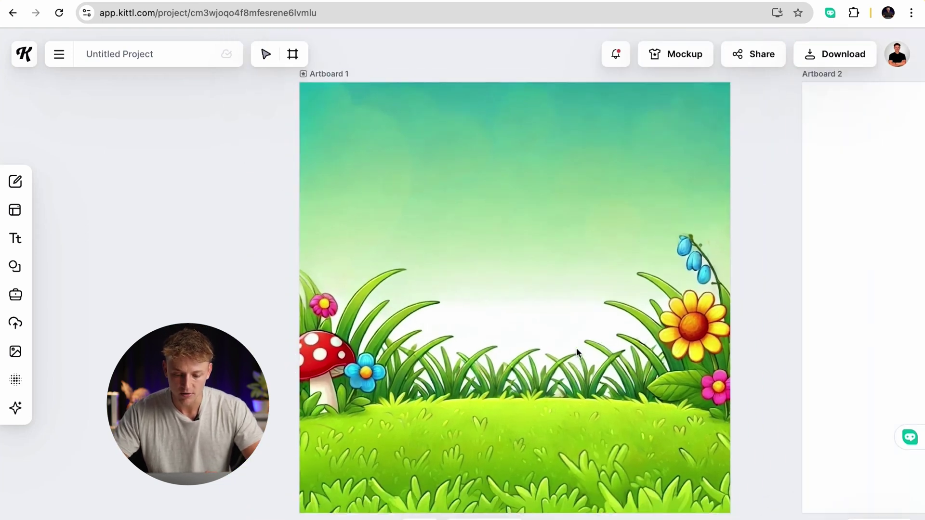
scroll(502, 349, right, 3)
click(460, 340)
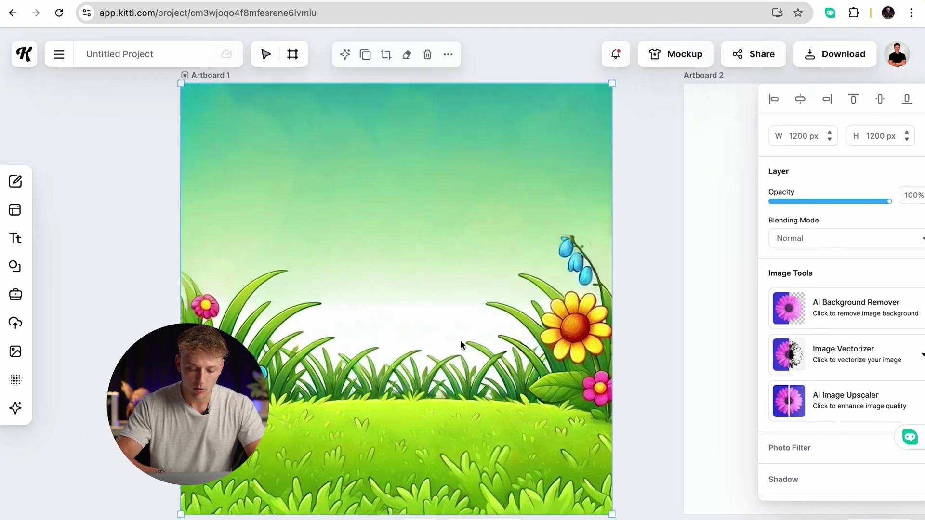
scroll(460, 339, right, 6)
click(449, 340)
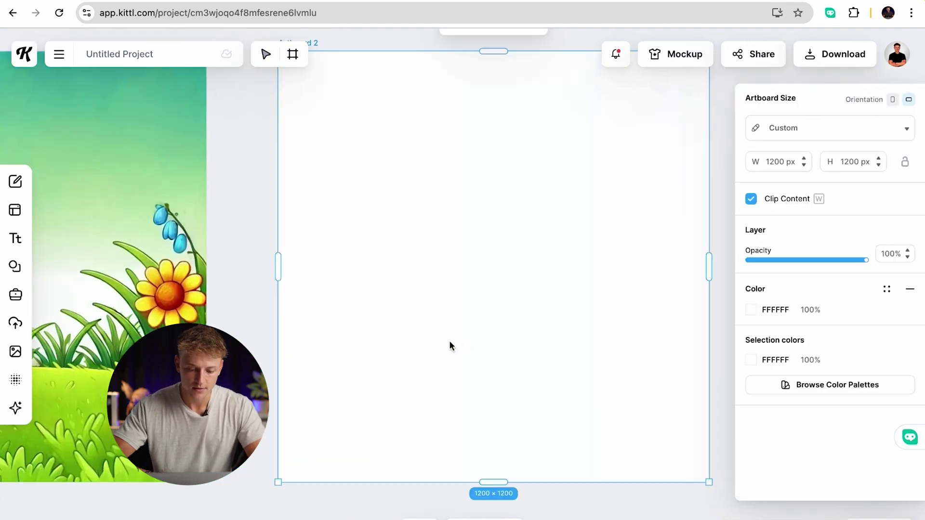
key(ctrl+v)
scroll(449, 340, left, 2)
scroll(449, 340, right, 5)
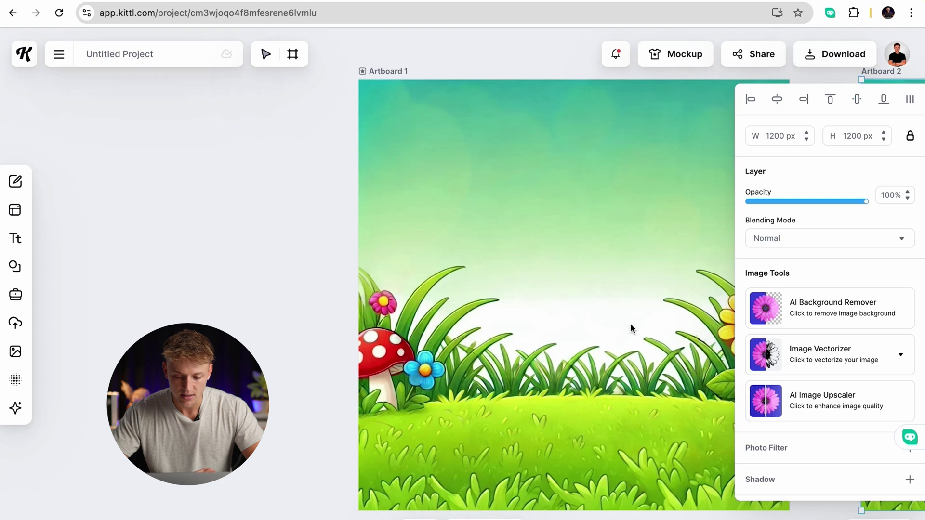
scroll(630, 328, left, 5)
scroll(578, 331, up, 8)
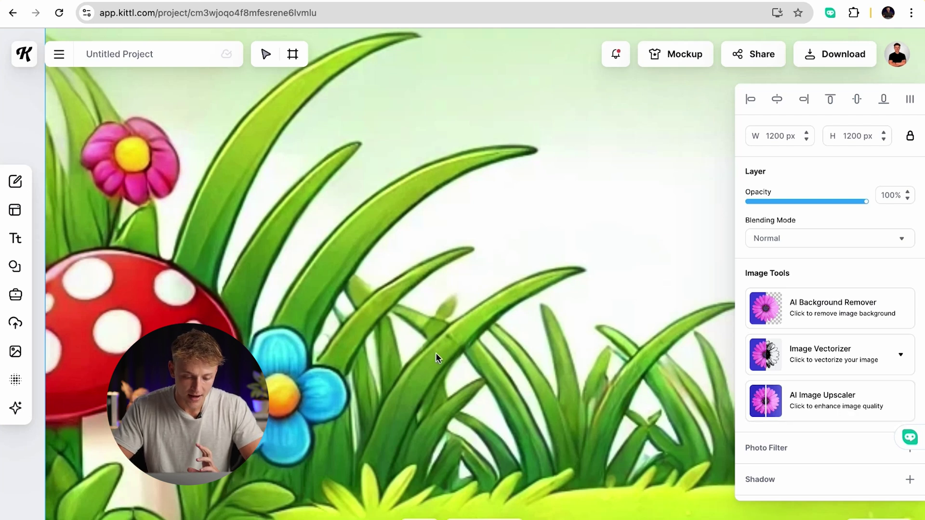
scroll(435, 352, up, 2)
Run the AI Image Upscaler on the 1200 × 1200 px meadow image
click(816, 402)
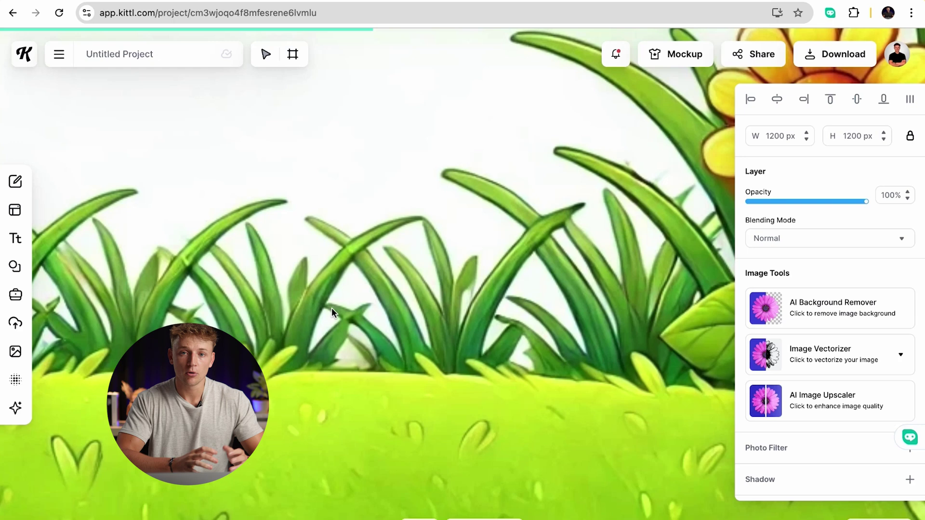
scroll(331, 308, left, 10)
scroll(331, 307, down, 3)
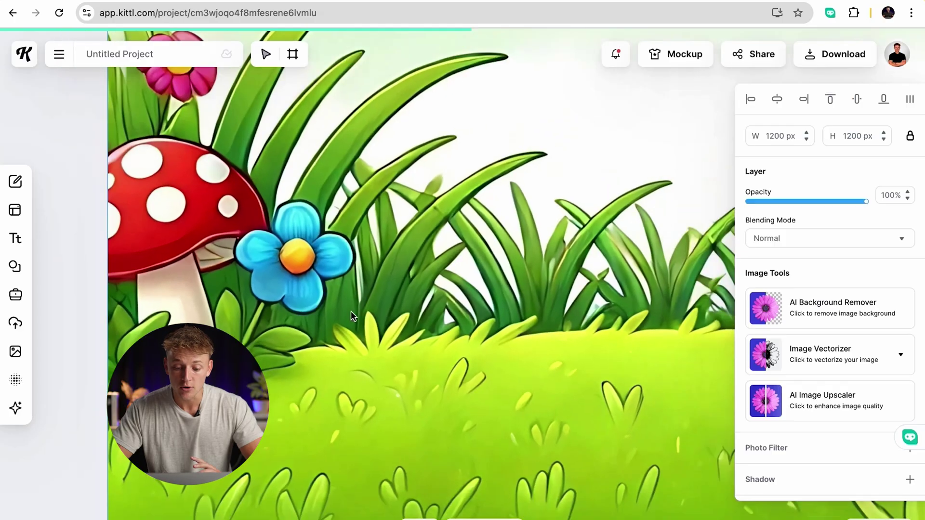
scroll(350, 311, right, 3)
scroll(392, 331, down, 5)
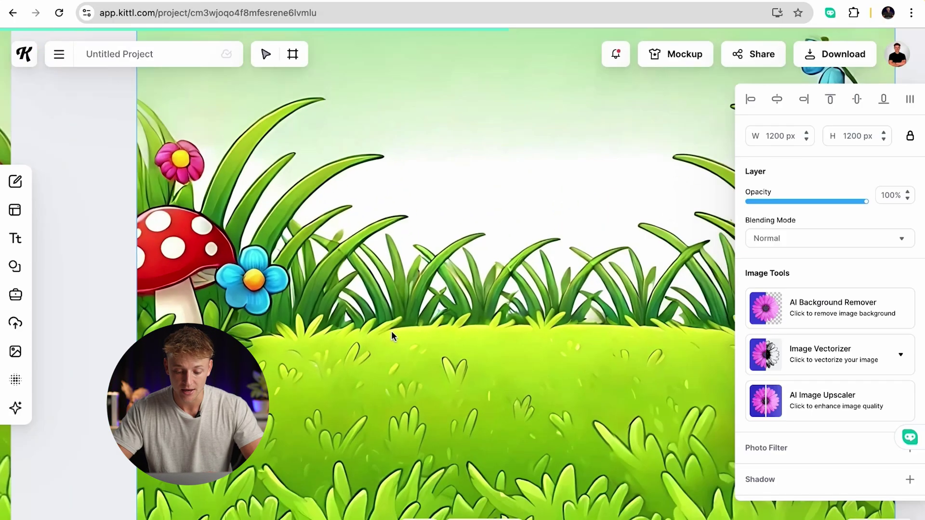